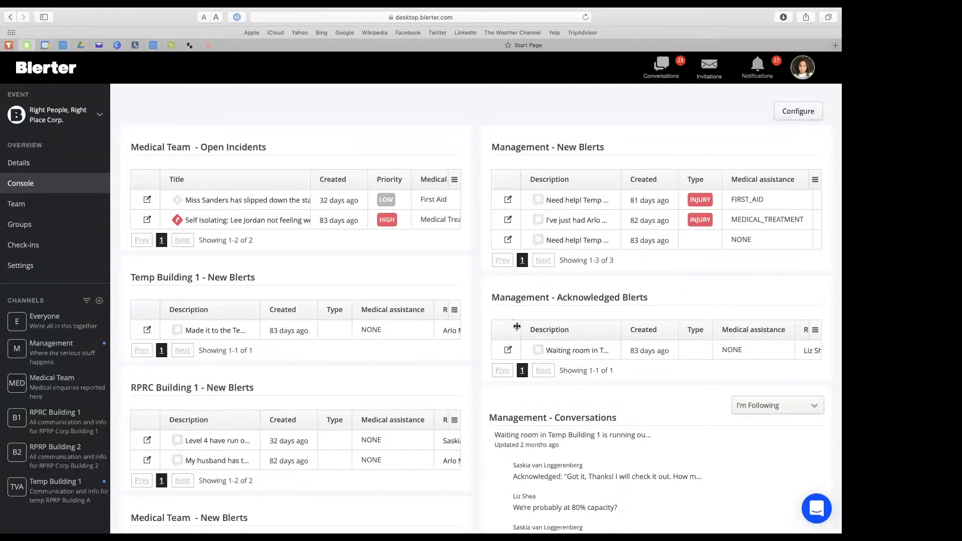
Reconfigure the console by moving the Medical Team - New Blerts tile to the right column below Management - Conversations, and save the layout.
left_click(797, 111)
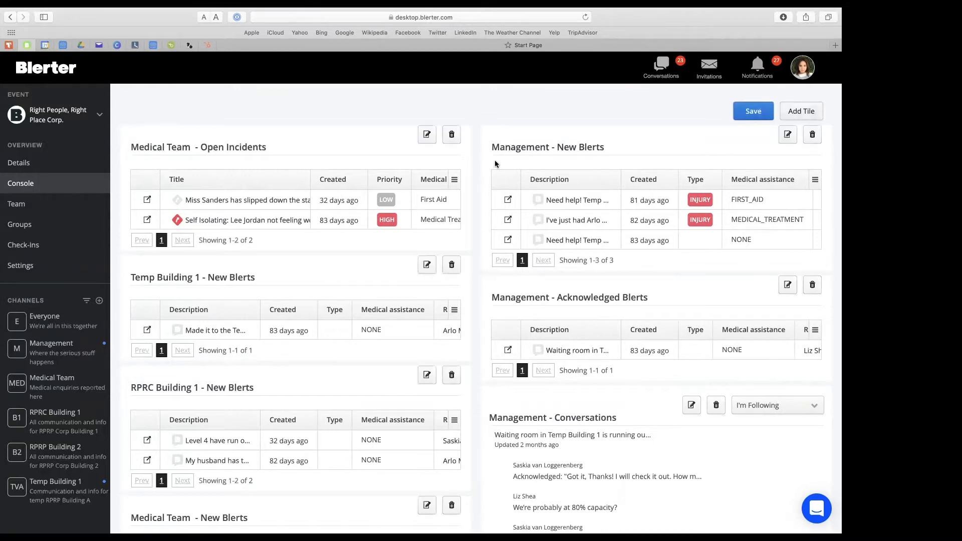
left_click(799, 111)
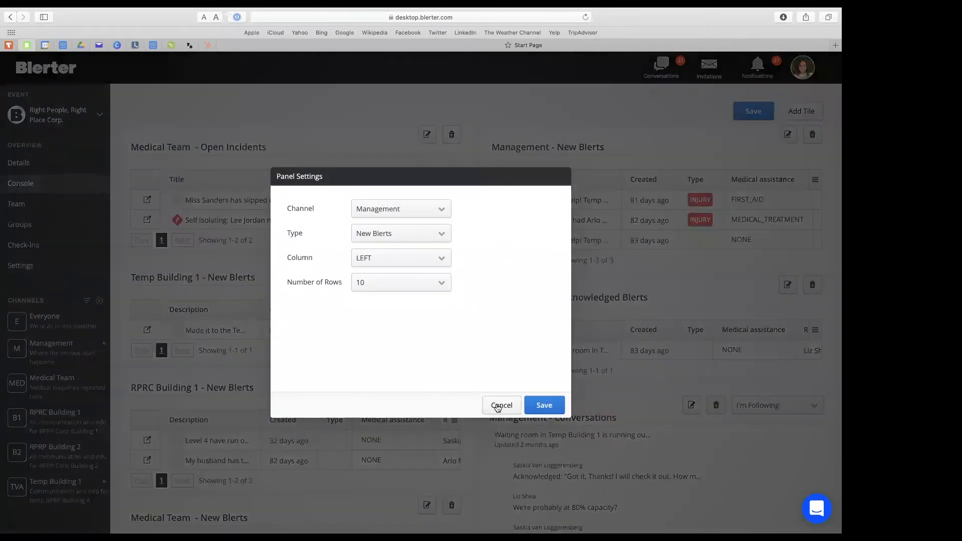
left_click(499, 405)
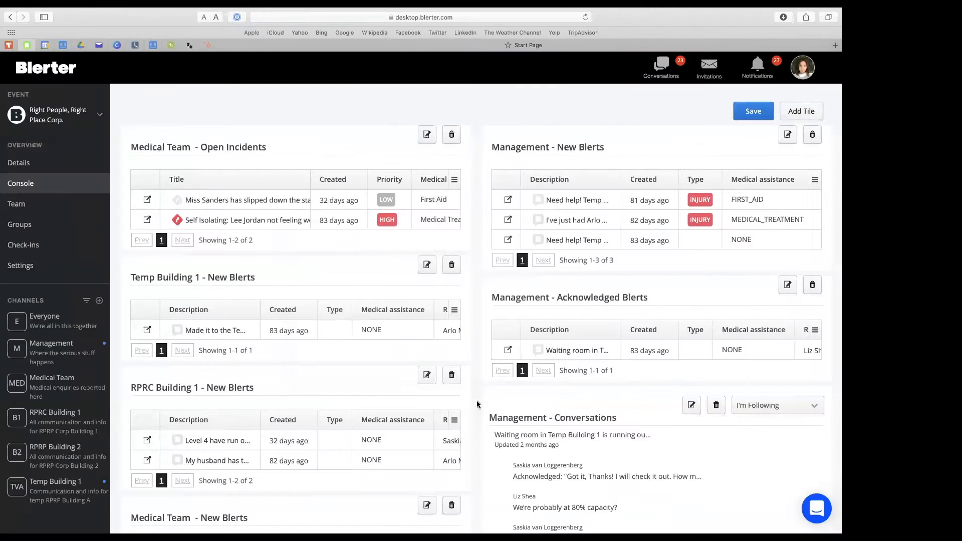
scroll(356, 467, "down", 3)
left_click_drag(326, 449, 533, 429)
scroll(533, 429, "down", 3)
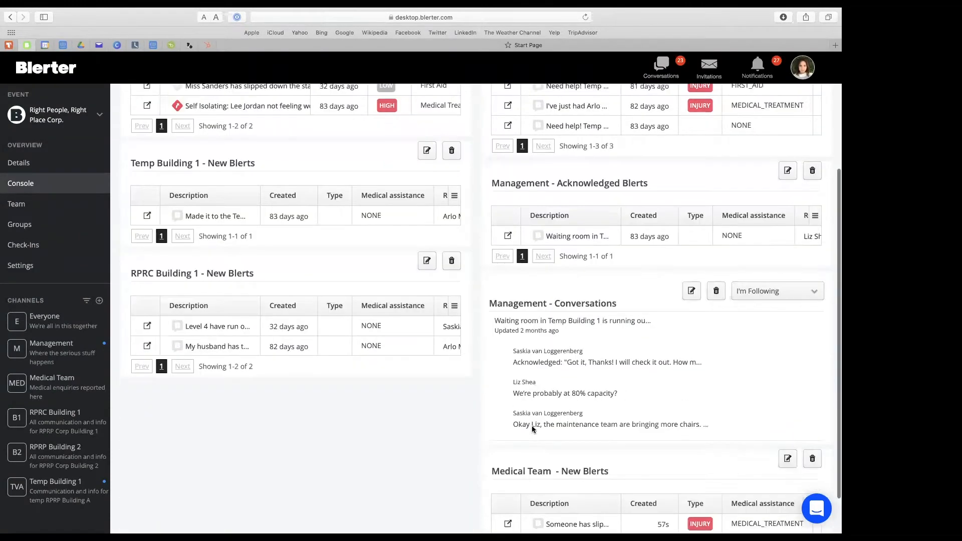
scroll(715, 215, "up", 5)
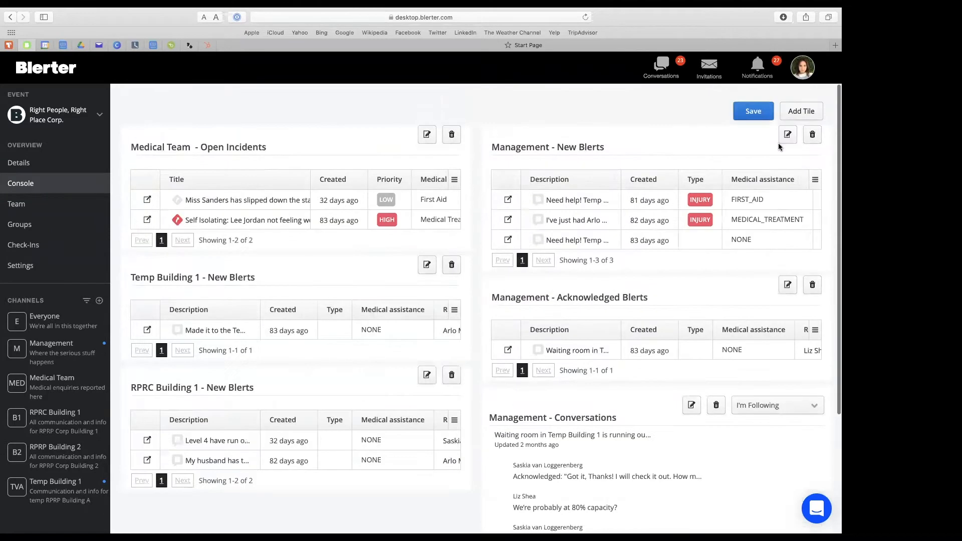
left_click(753, 111)
Review the new injury blert in the Medical Team - New Blerts tile and open its details.
scroll(729, 175, "down", 4)
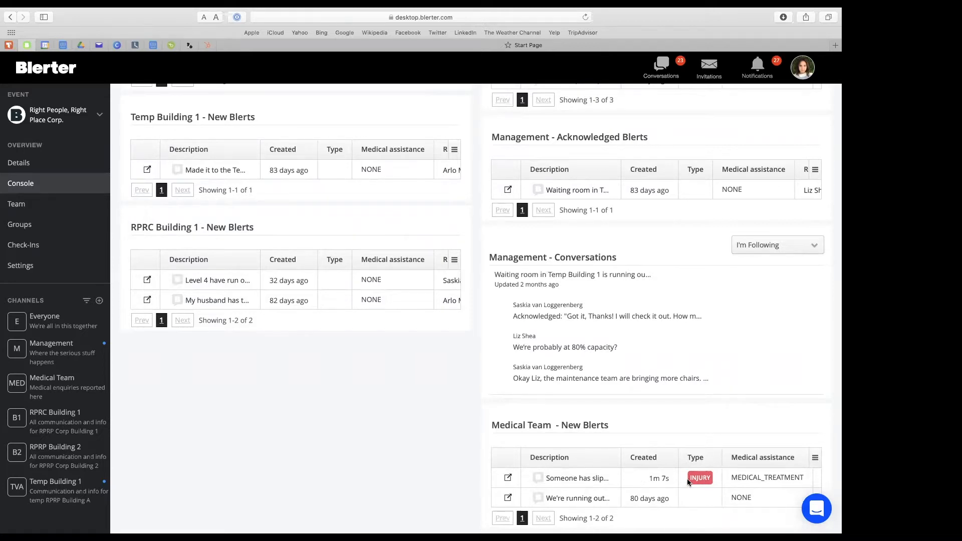
scroll(688, 481, "right", 5)
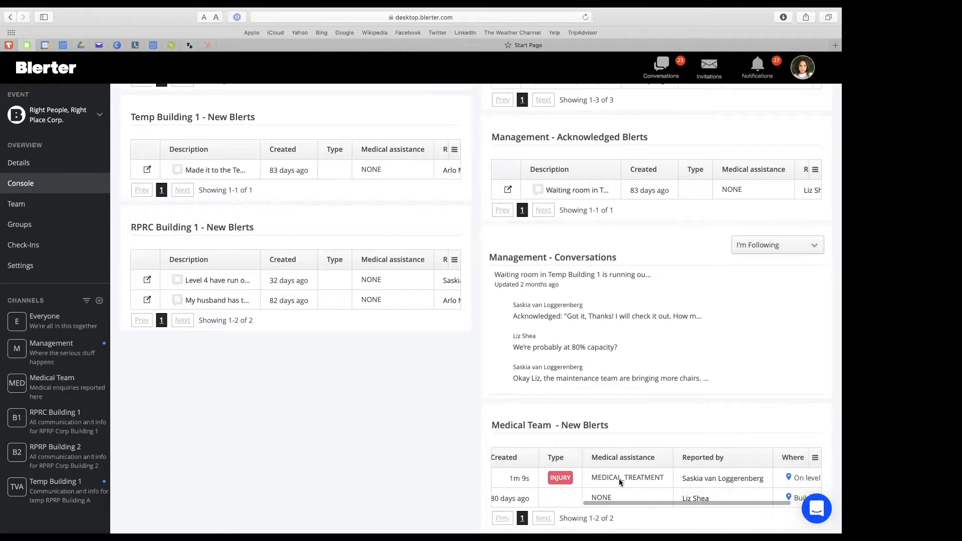
scroll(691, 480, "right", 2)
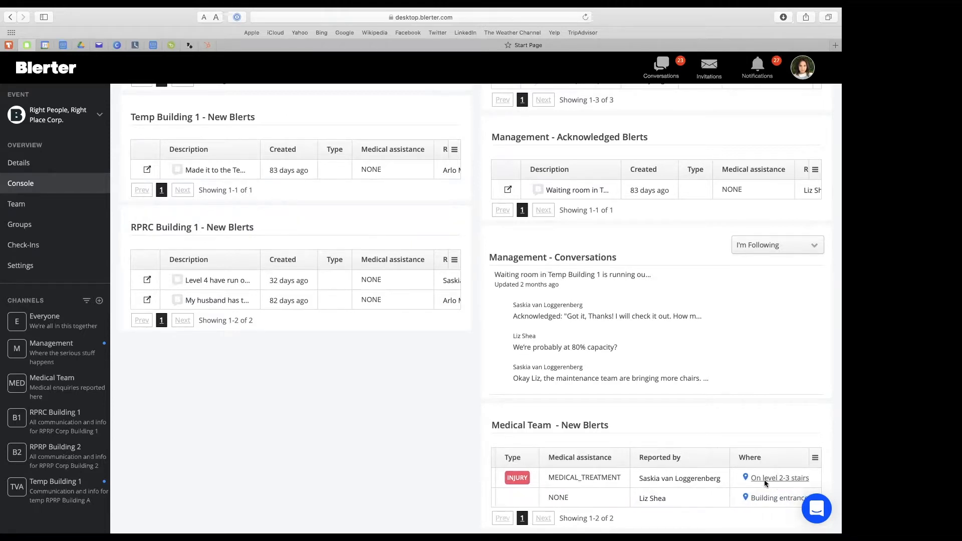
scroll(509, 482, "left", 7)
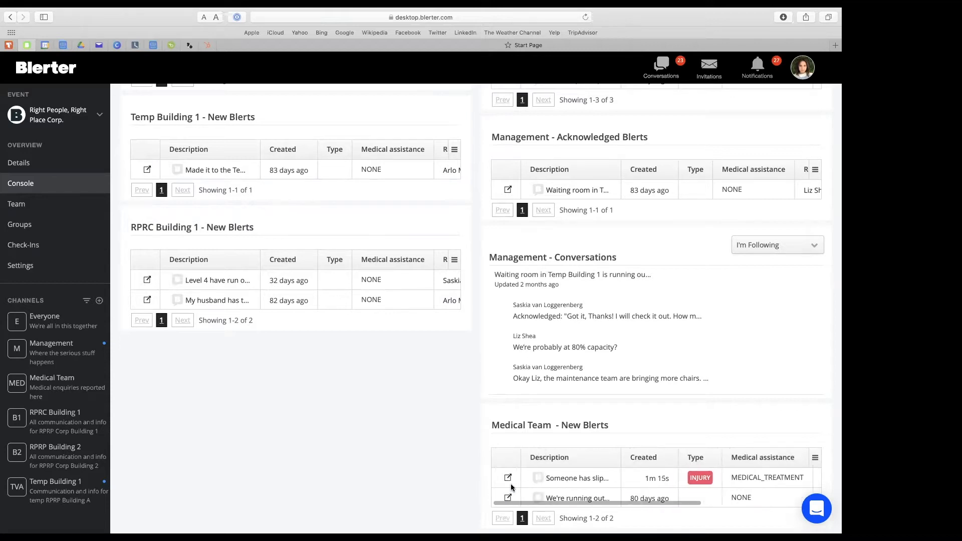
left_click(509, 479)
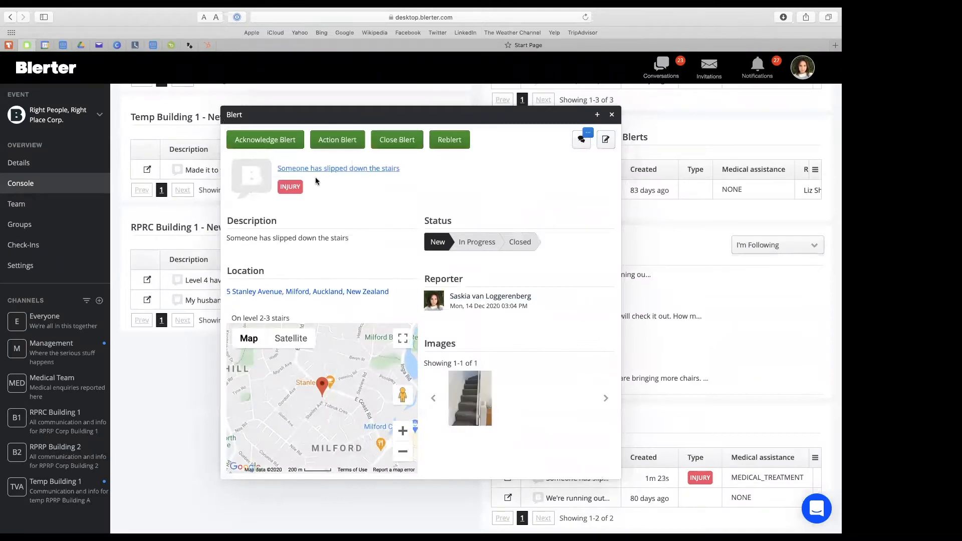
Acknowledge the blert with the message "Got it, Thanks! I will check it out. Please stay with patient until medical team arrives".
left_click(269, 140)
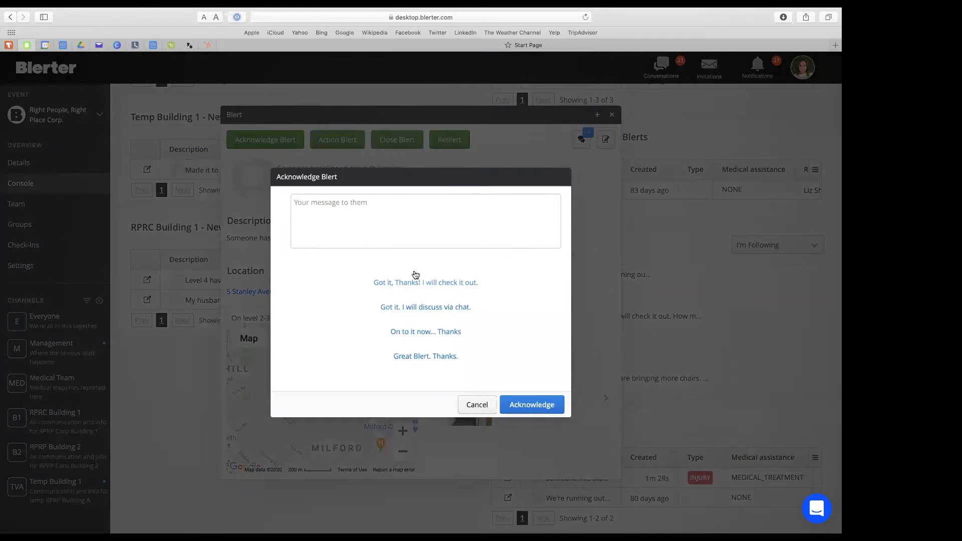
left_click(415, 276)
left_click(408, 203)
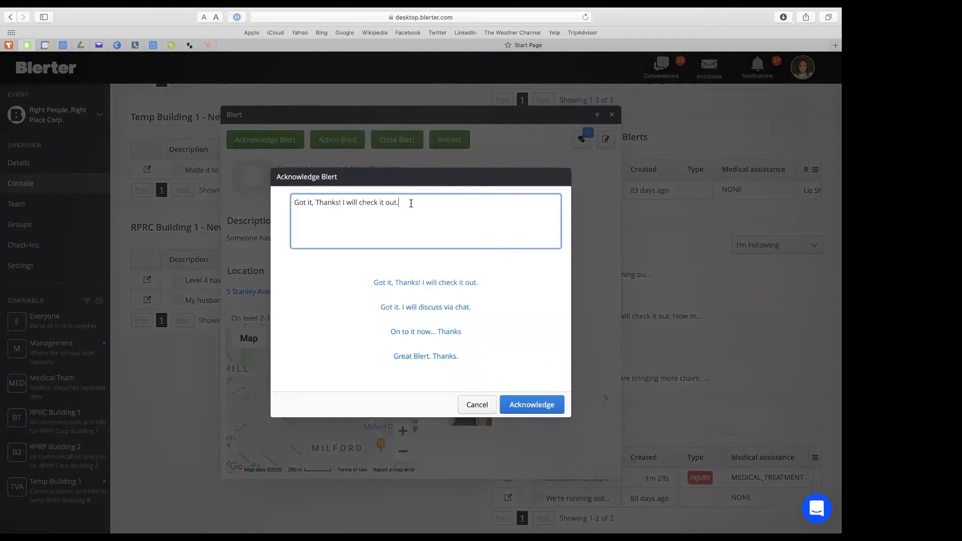
type("Please stay with patient until medical te")
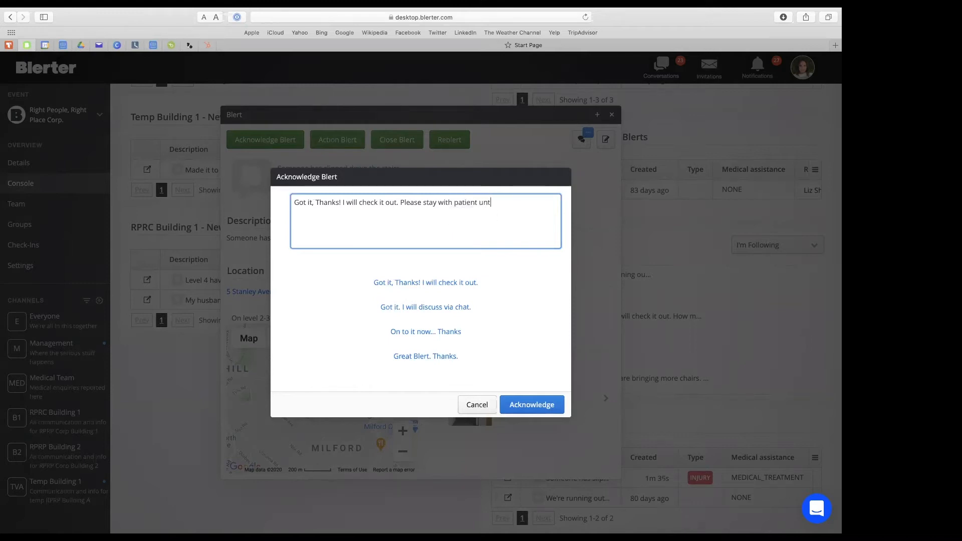
type("am arrives")
left_click(507, 404)
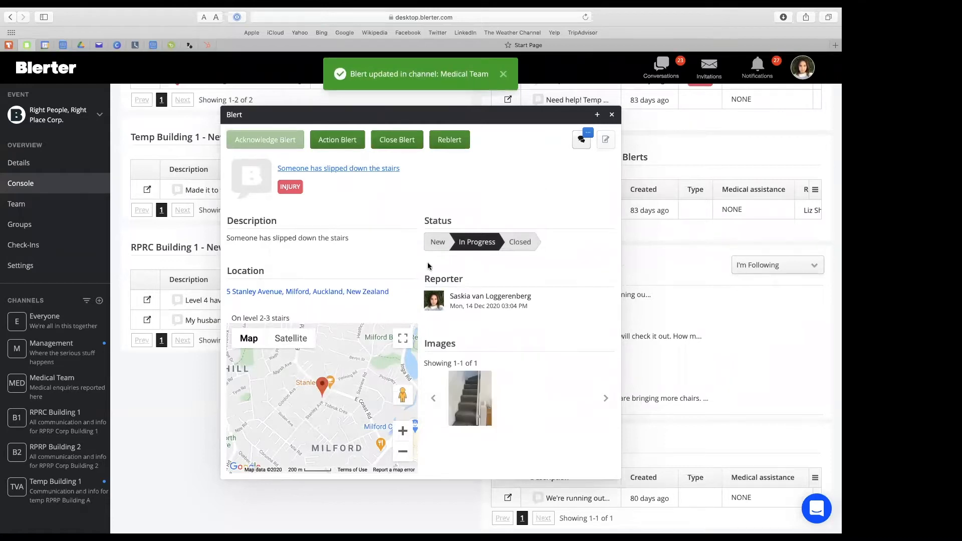
Reblert the stairs injury to the Management channel with the message "Please see below incident".
left_click(453, 143)
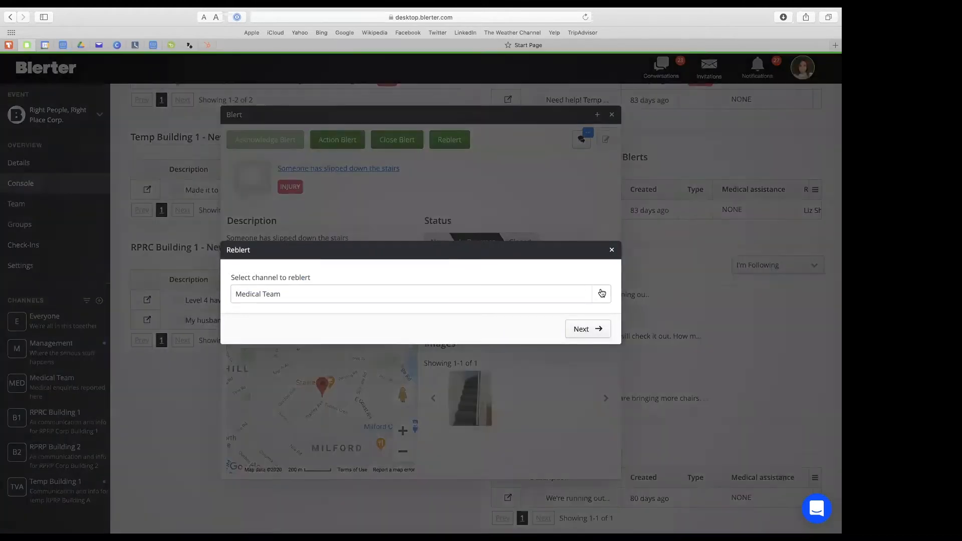
left_click(600, 294)
left_click(551, 314)
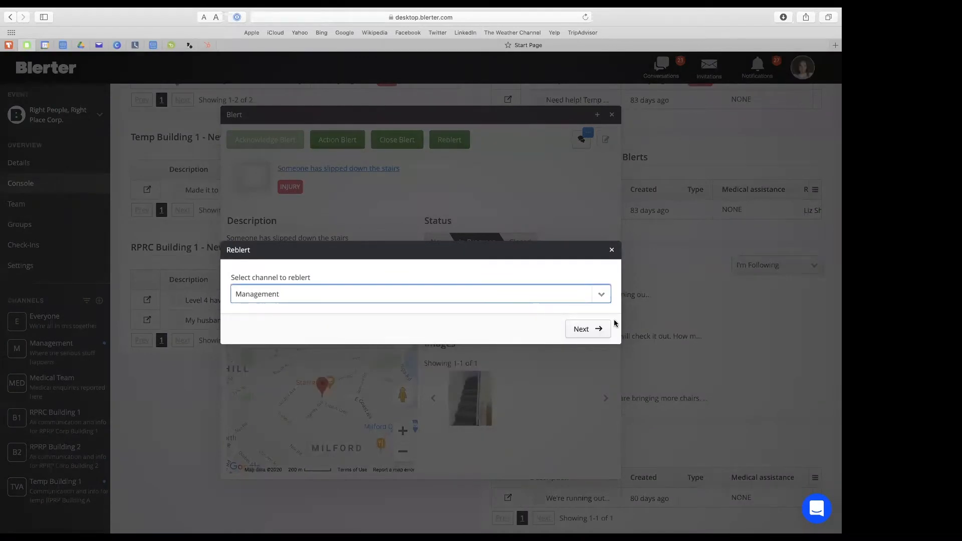
left_click(584, 329)
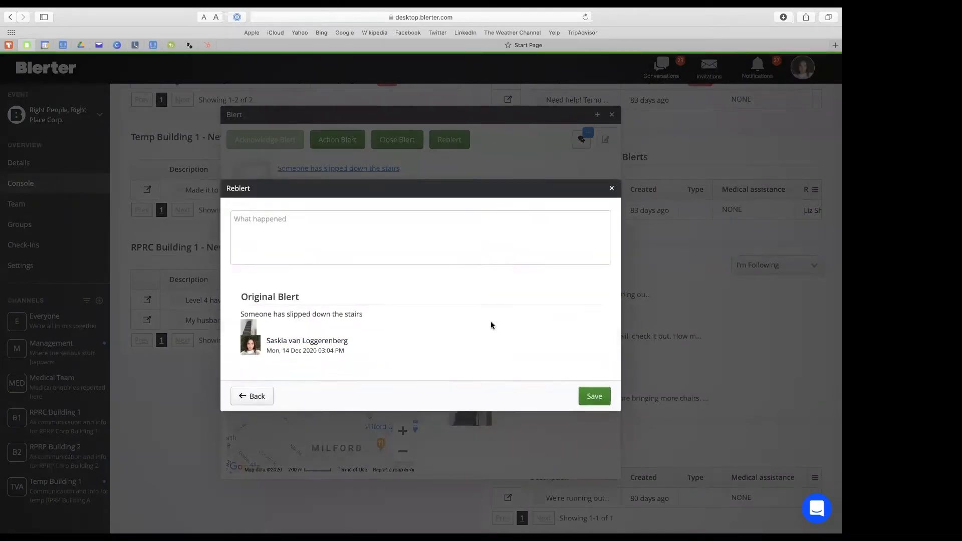
left_click(313, 220)
type("Please see belo")
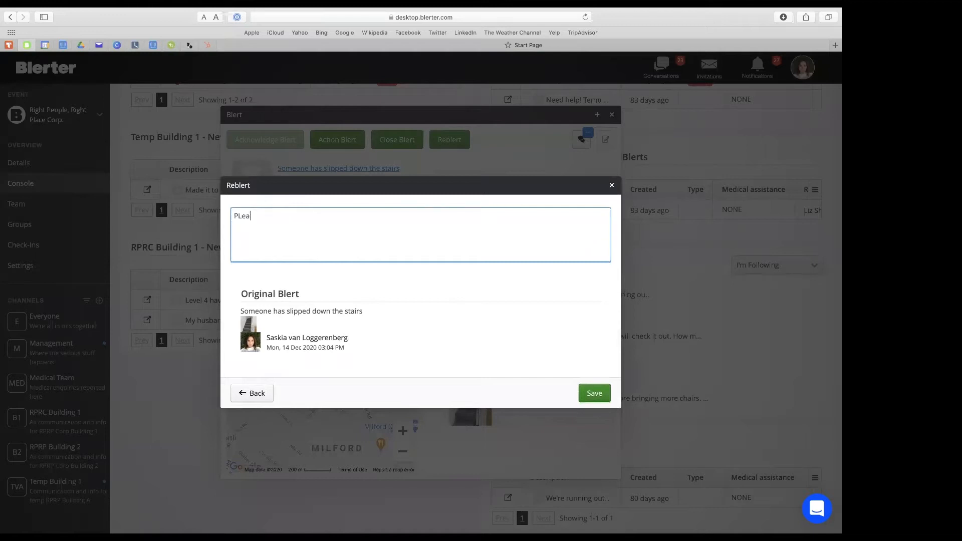
type("w incident.")
left_click(592, 394)
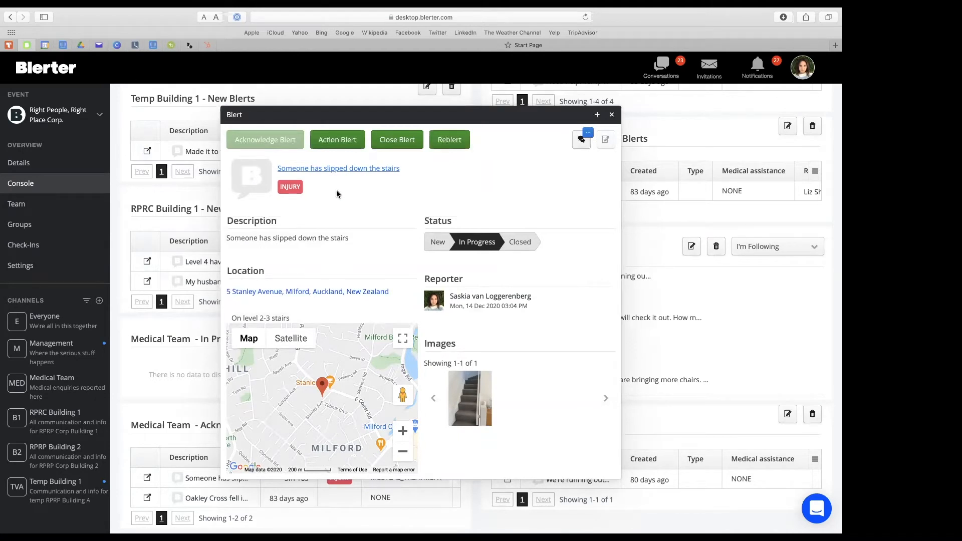
Action the blert as a new ACCIDENT incident using the "Minor injury - first aid required" template, and close the blert.
left_click(338, 141)
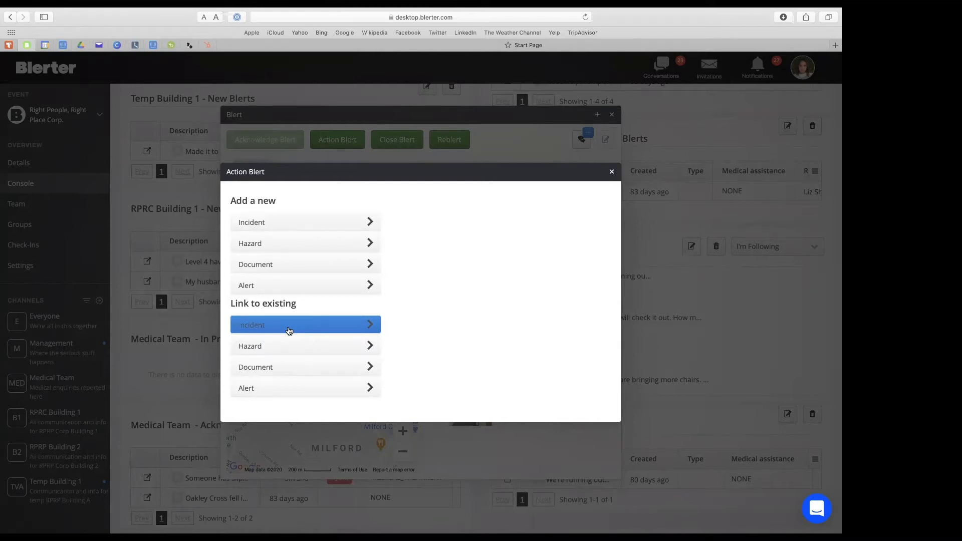
left_click(302, 225)
left_click(376, 304)
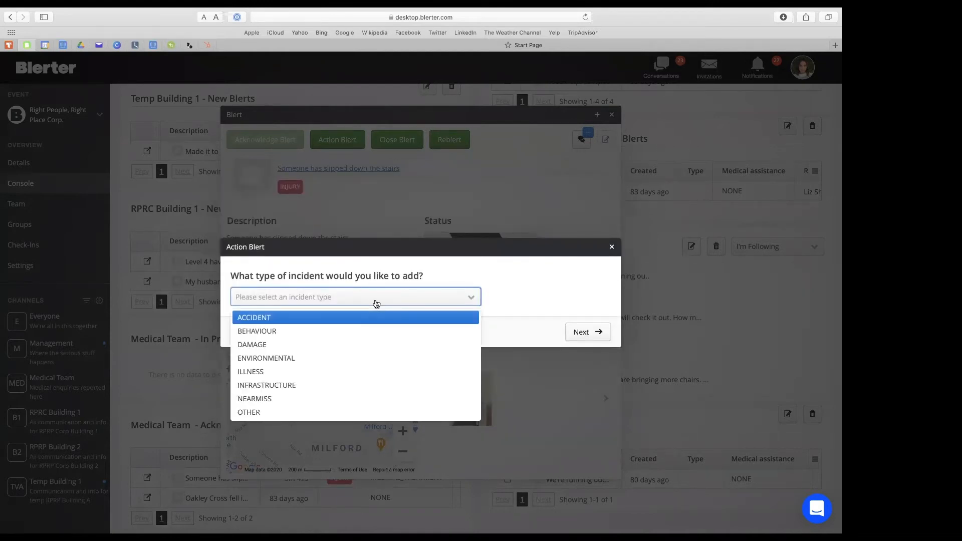
left_click(367, 319)
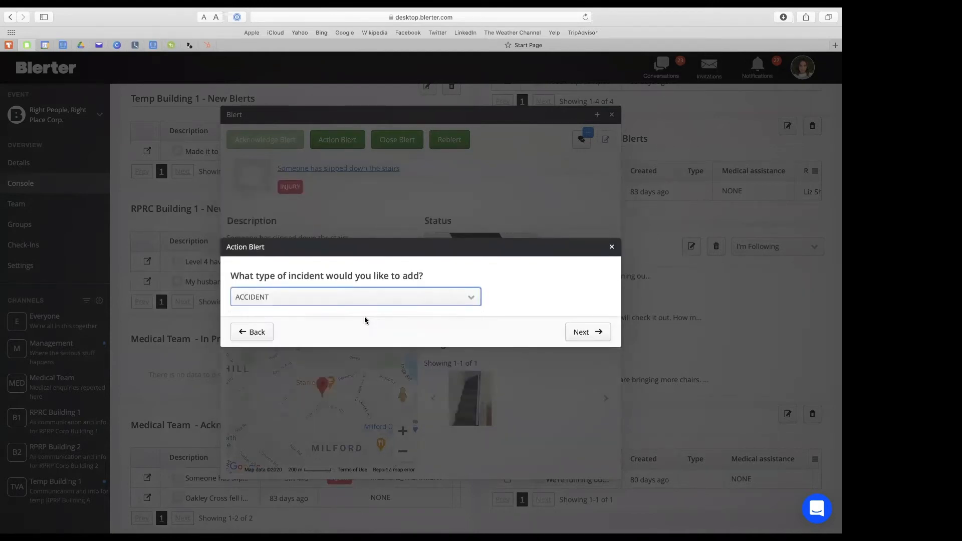
left_click(582, 333)
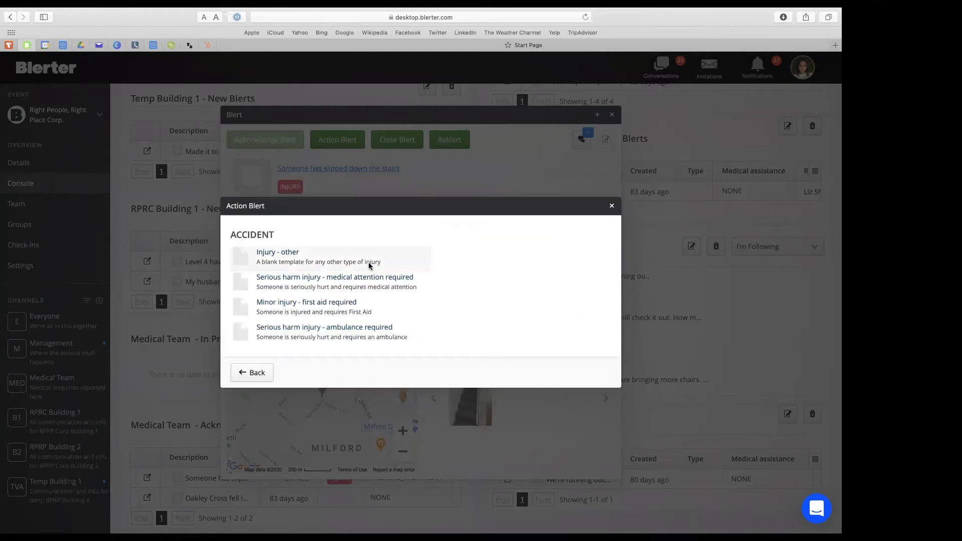
left_click(345, 304)
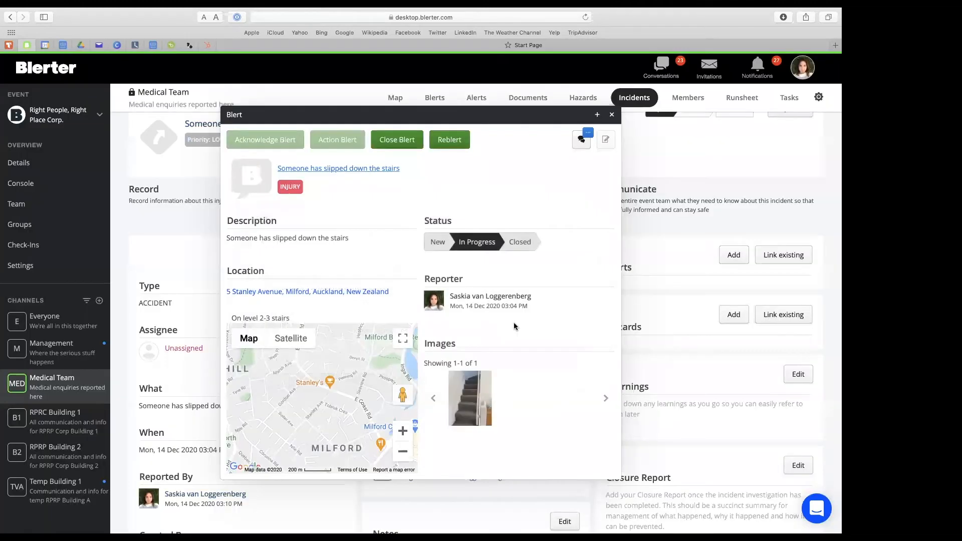
left_click(398, 145)
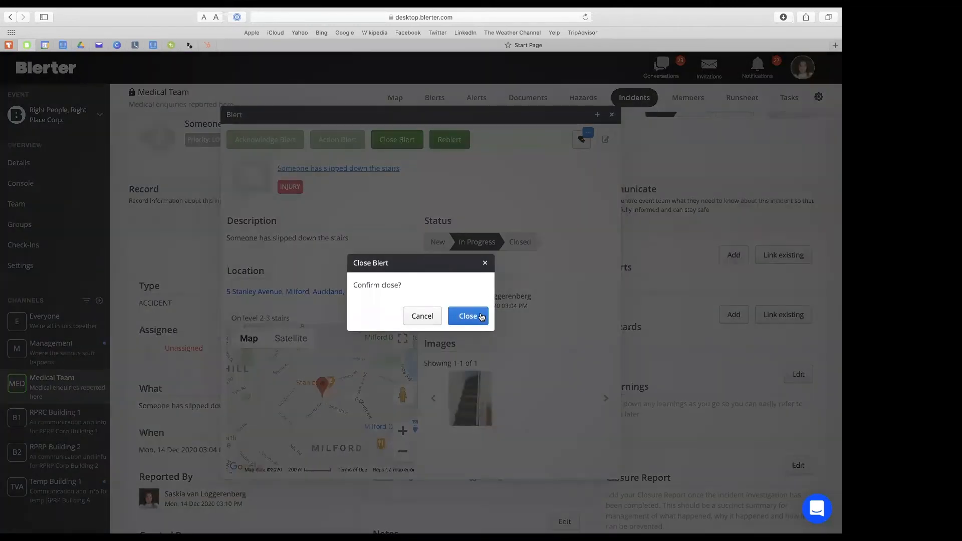
left_click(480, 316)
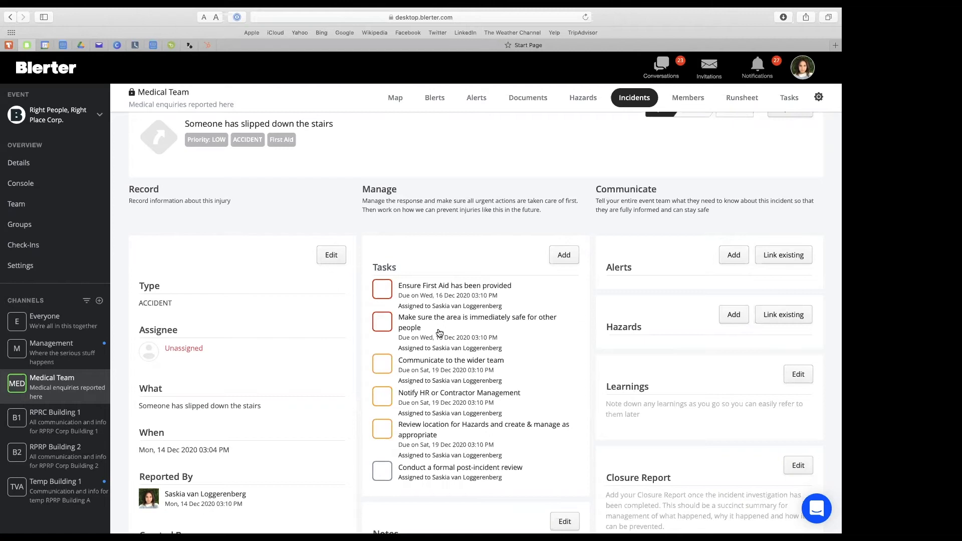
Examine the new incident's record details, tasks, notes, comments, location, attachments and template.
scroll(440, 300, "up", 2)
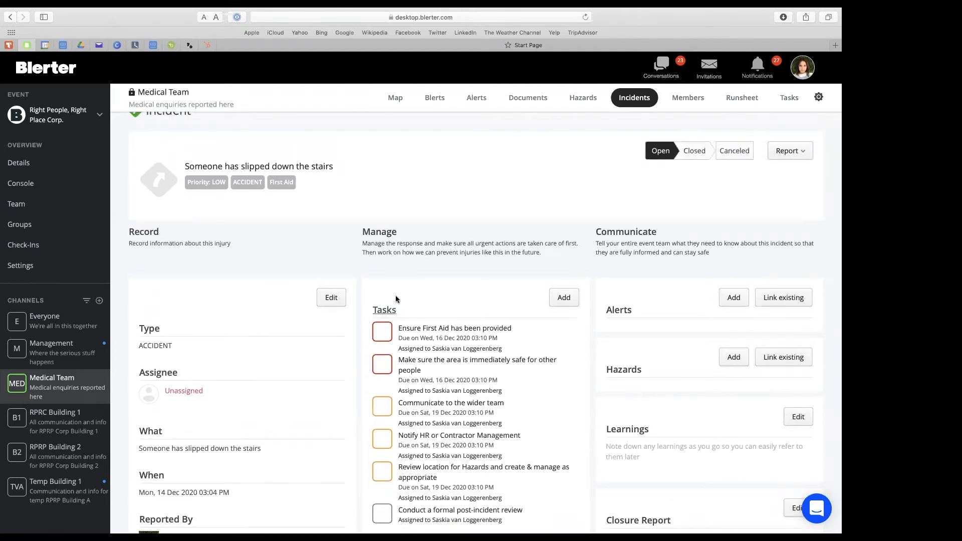
scroll(395, 298, "down", 4)
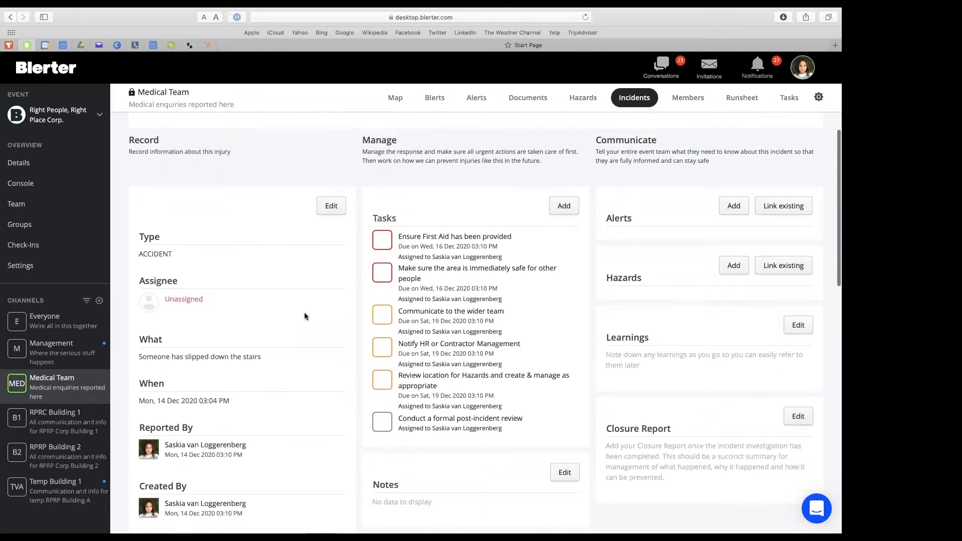
scroll(328, 324, "down", 4)
scroll(329, 324, "up", 3)
scroll(328, 324, "down", 8)
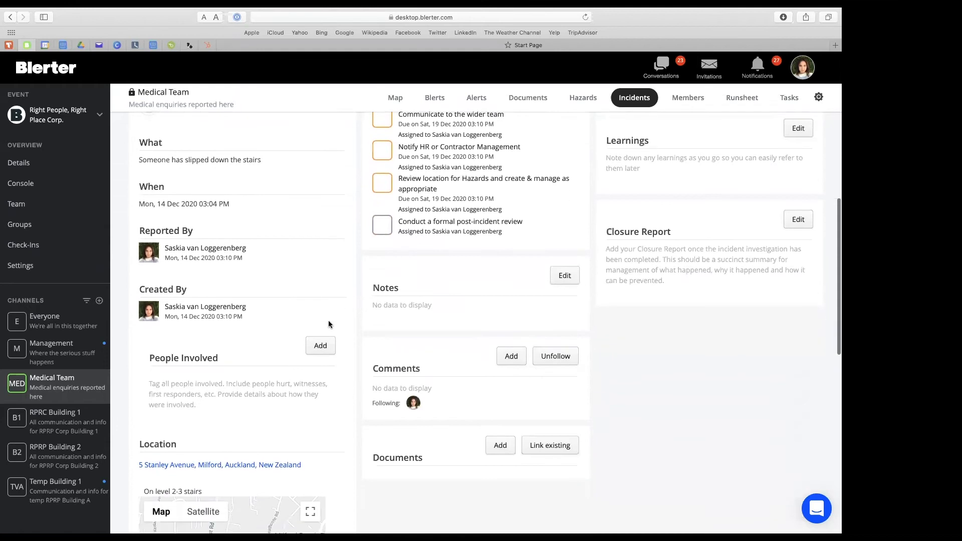
scroll(329, 324, "down", 8)
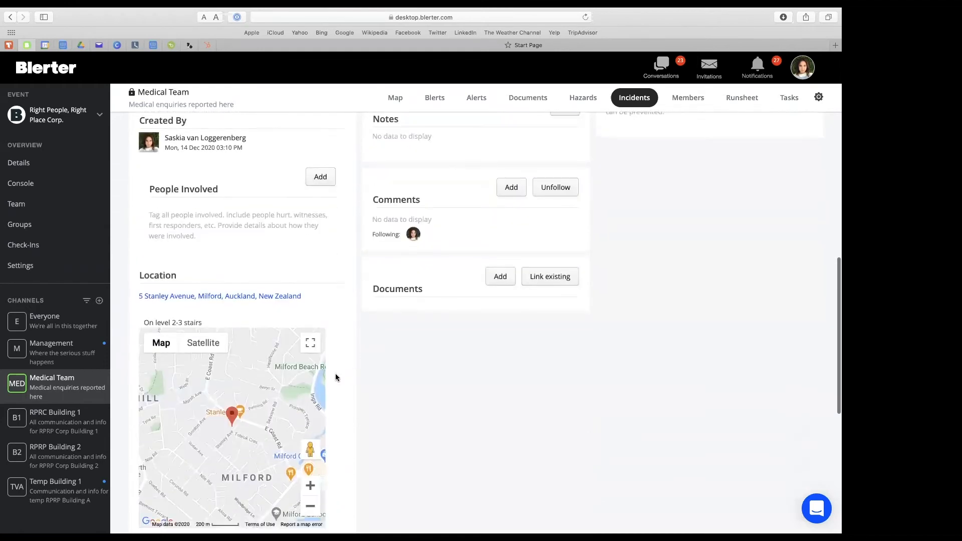
scroll(338, 378, "down", 9)
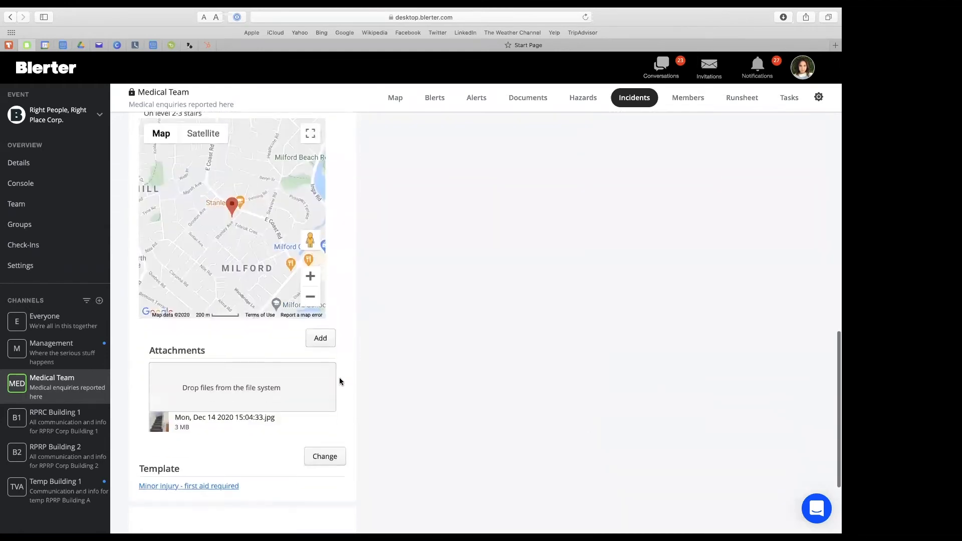
scroll(339, 382, "down", 6)
scroll(339, 382, "up", 20)
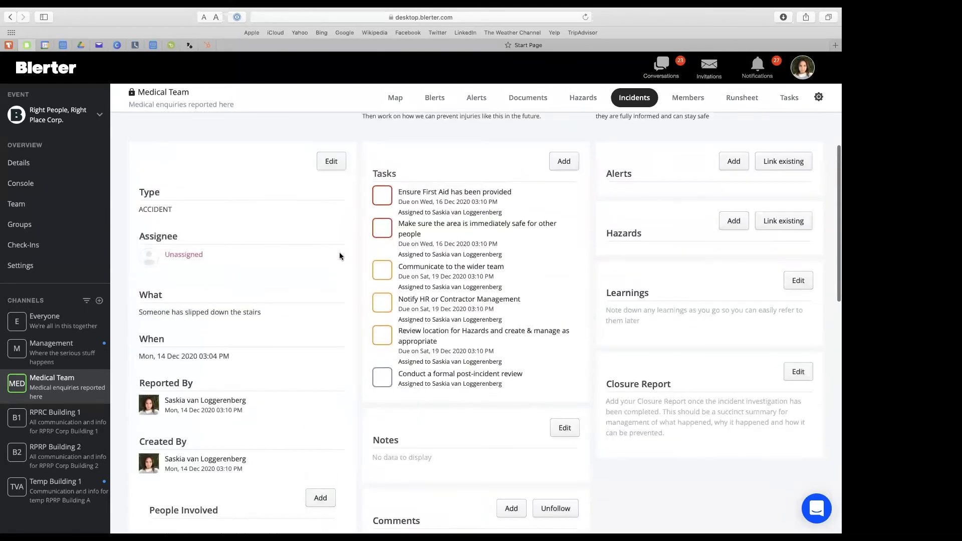
Assign the stairs incident to a team member, set its priority to MEDIUM, keep the type as ACCIDENT, and save the changes.
scroll(339, 240, "up", 2)
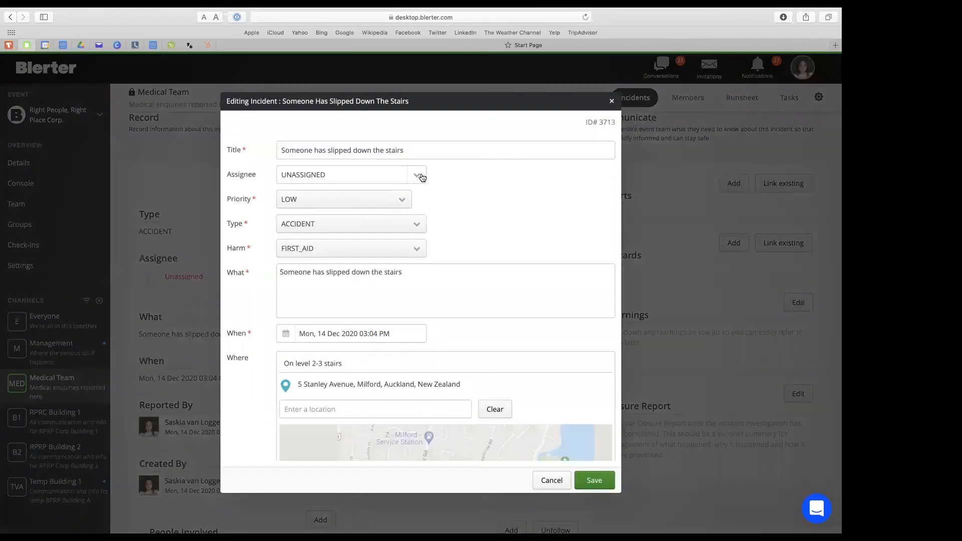
left_click(421, 177)
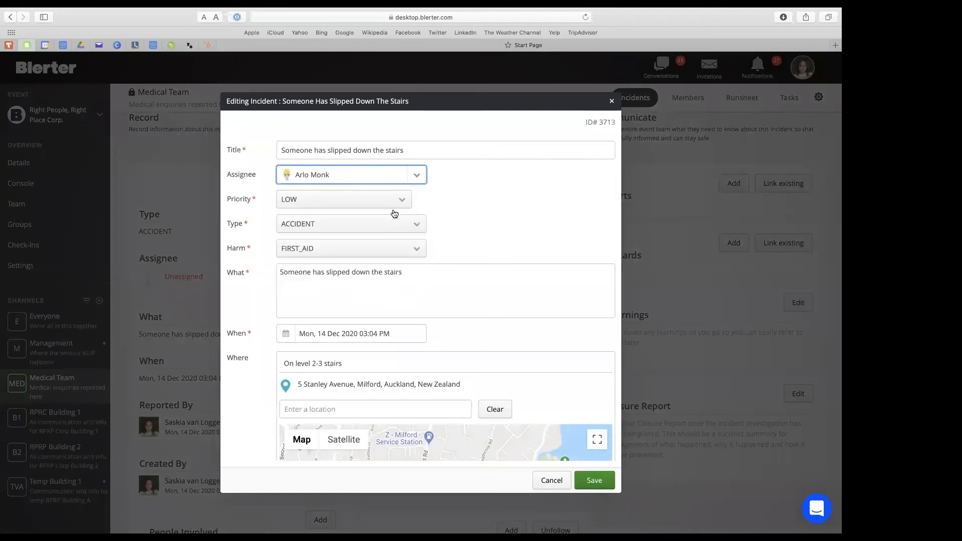
left_click(396, 206)
left_click(384, 229)
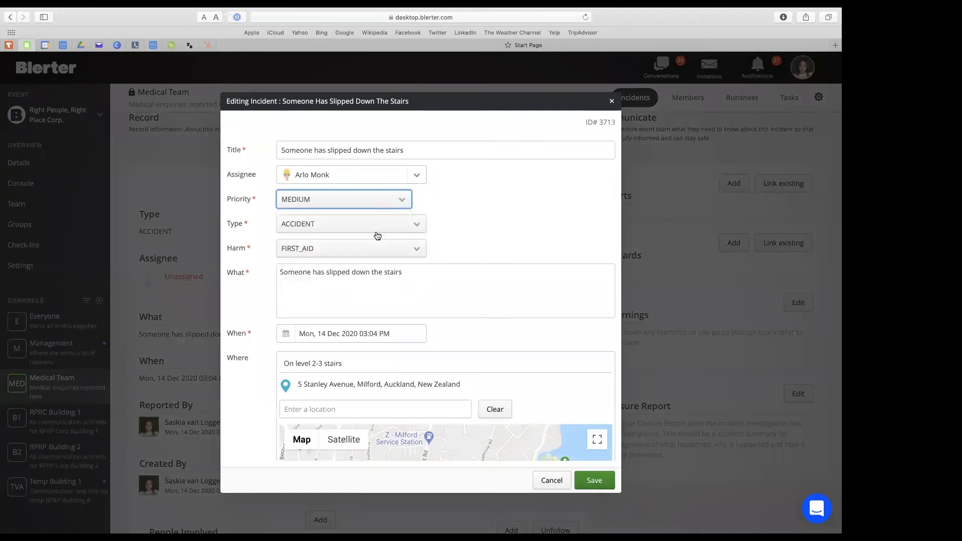
left_click(384, 226)
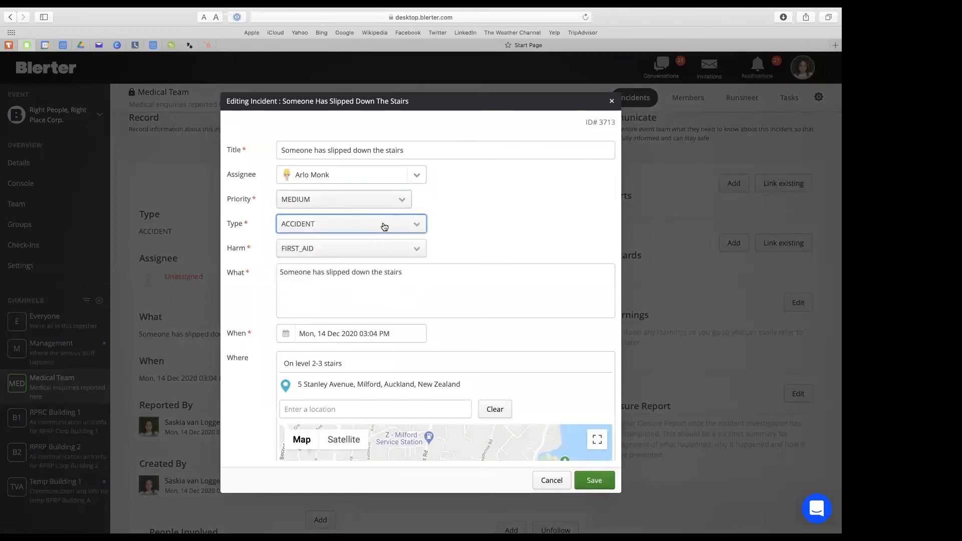
left_click(385, 227)
left_click(467, 224)
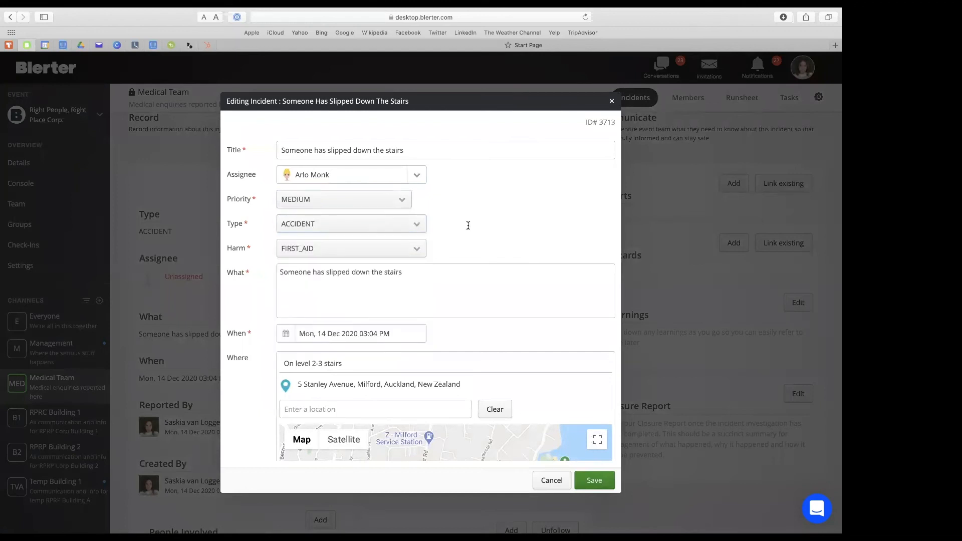
left_click(599, 484)
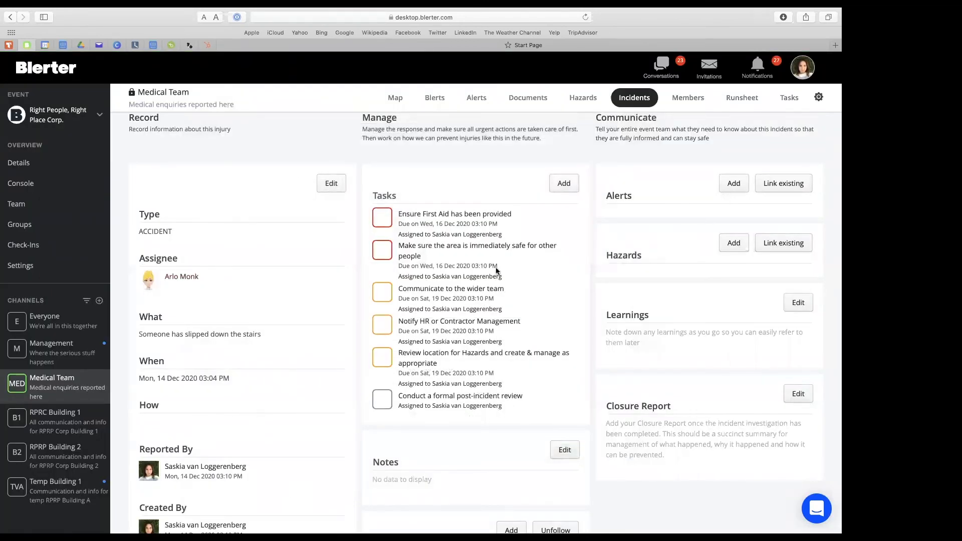
Reassign the "Ensure First Aid has been provided" task to another team member and advance its status through In Progress to Complete.
left_click(411, 214)
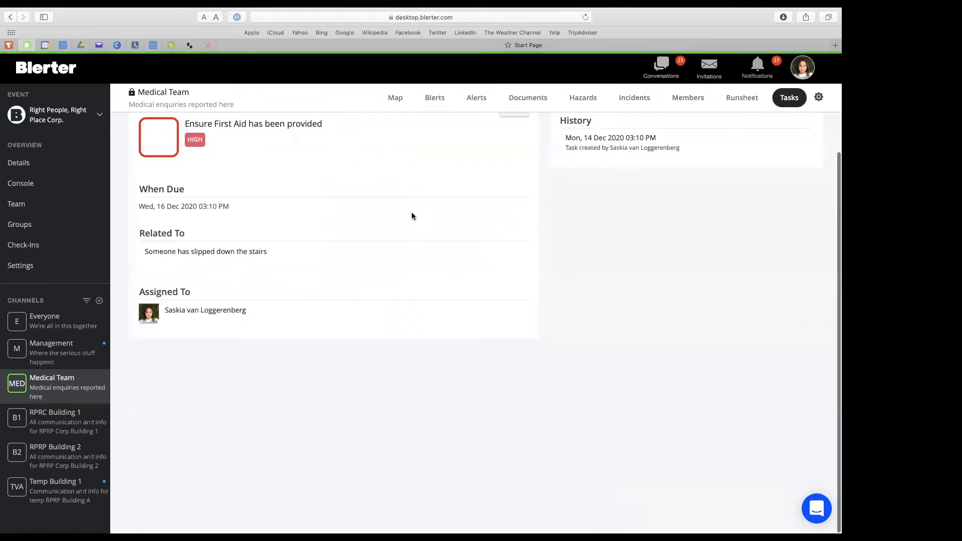
scroll(453, 212, "up", 2)
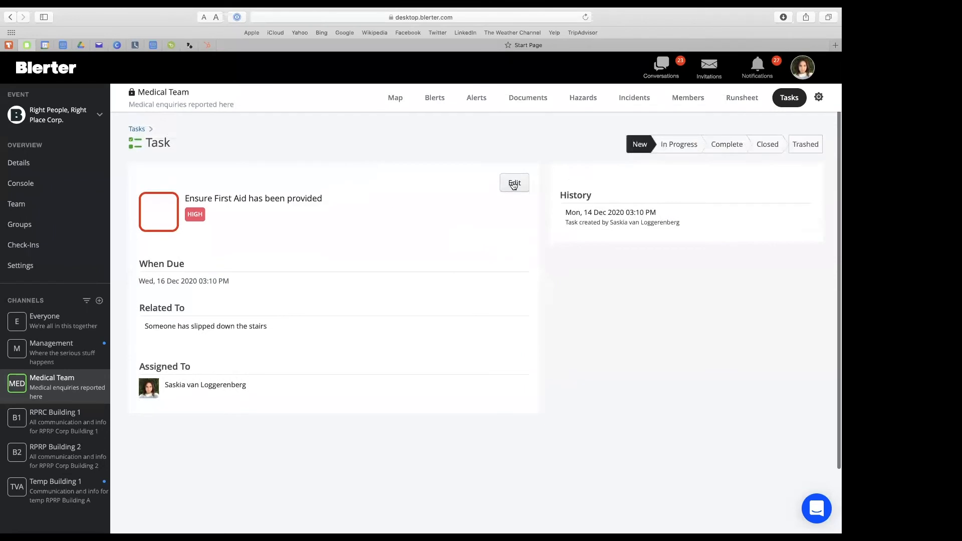
left_click(514, 184)
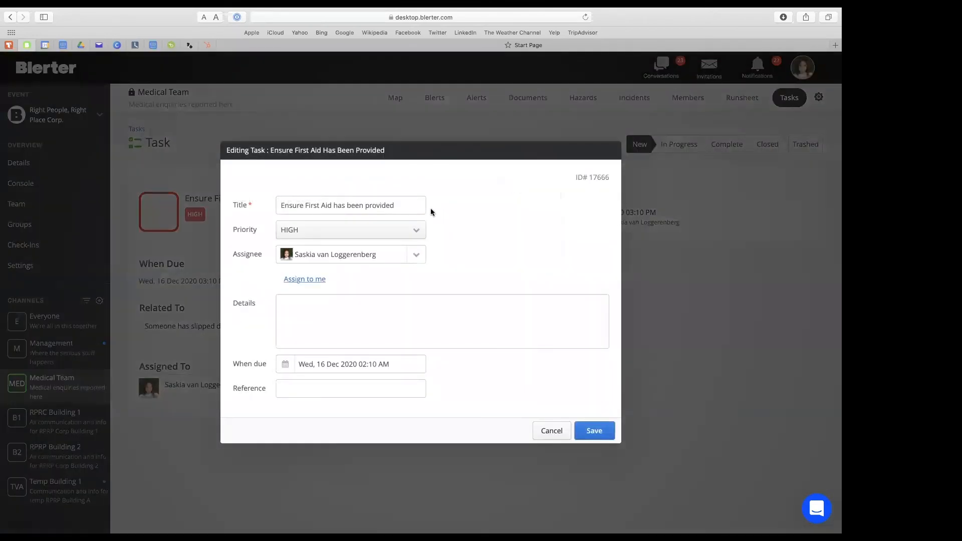
left_click(416, 256)
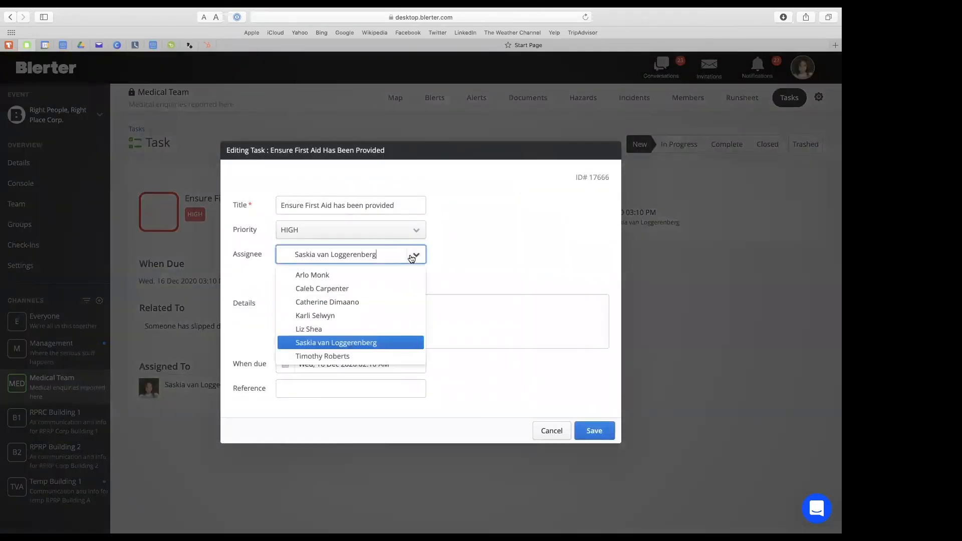
left_click(379, 329)
left_click(581, 434)
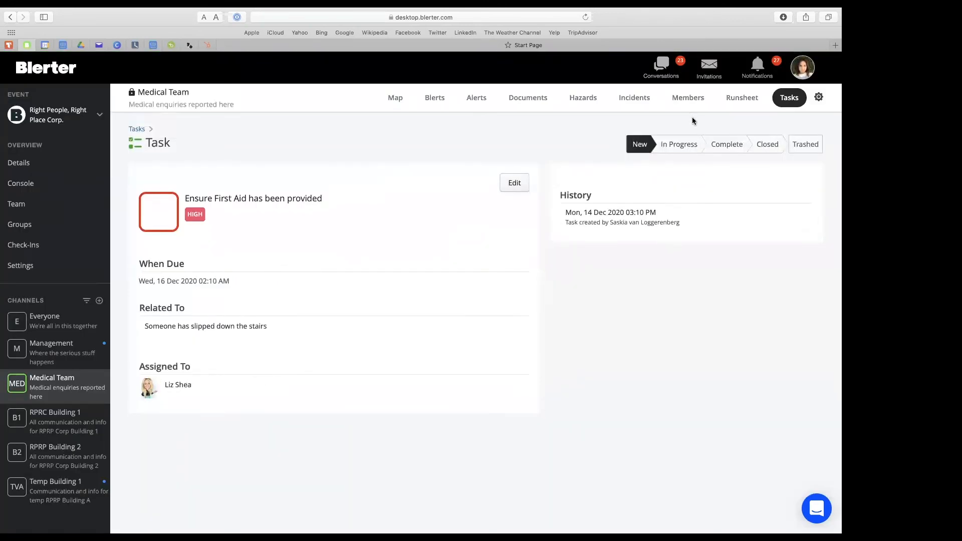
left_click(684, 144)
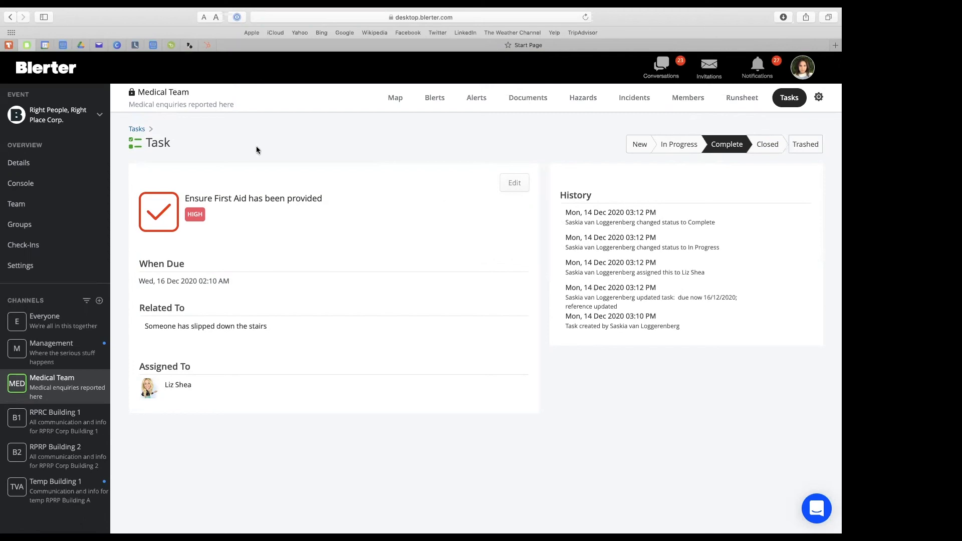
Return to the stairs incident and review its notes, comments, documents, location and attachments sections.
left_click(9, 18)
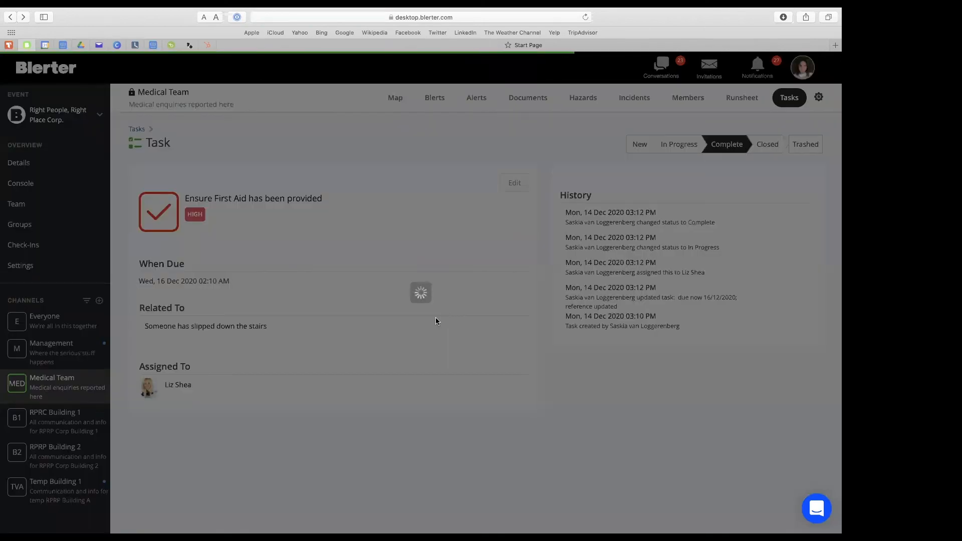
scroll(531, 328, "down", 5)
scroll(531, 335, "down", 5)
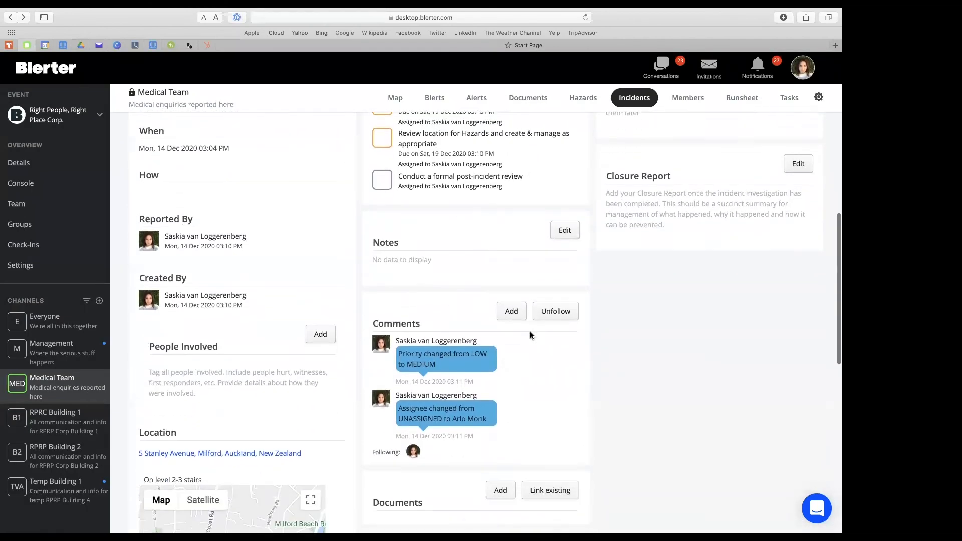
scroll(530, 333, "down", 3)
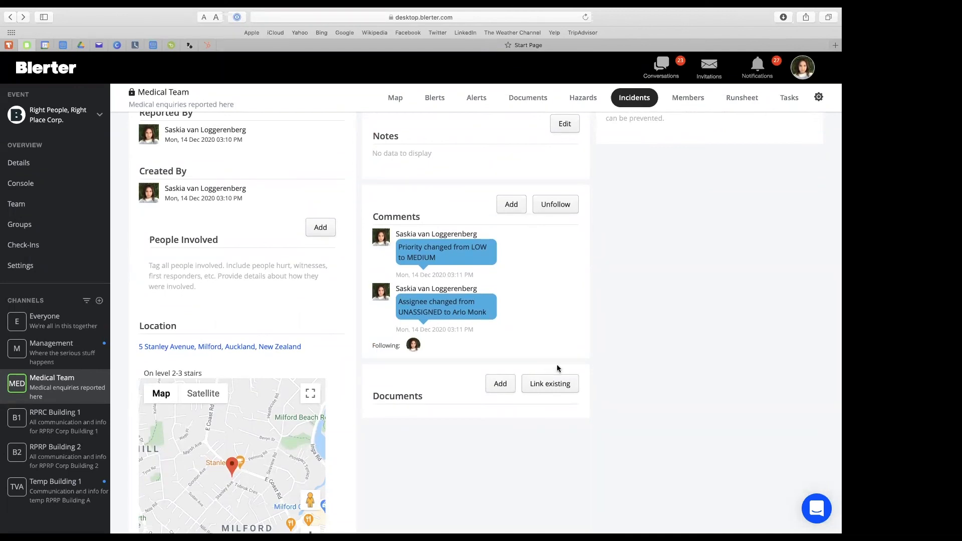
scroll(556, 365, "down", 4)
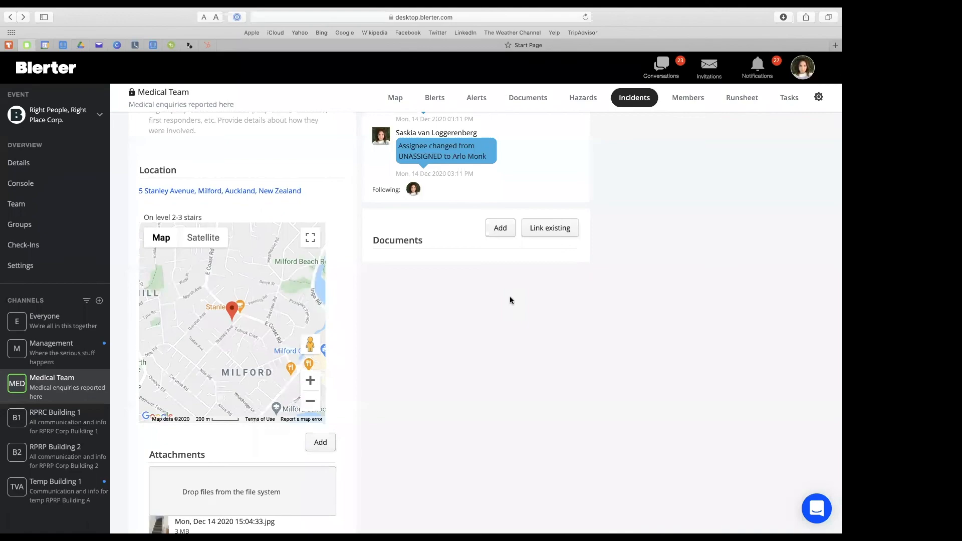
scroll(754, 256, "up", 10)
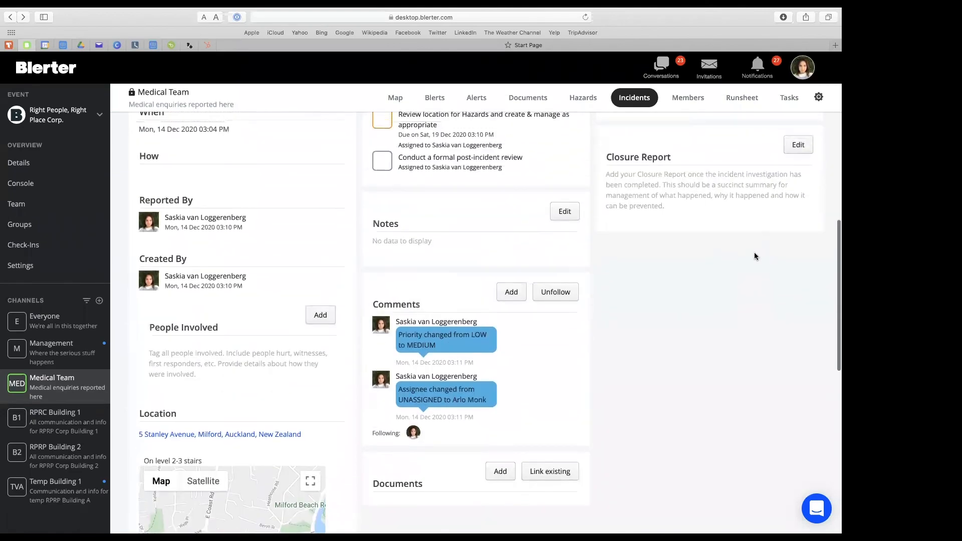